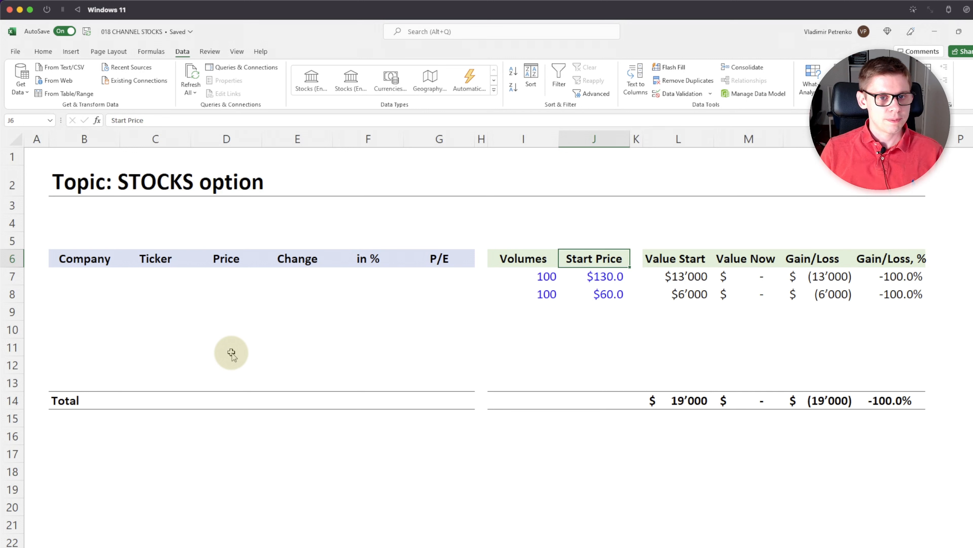
left_click_drag(92, 275, 442, 299)
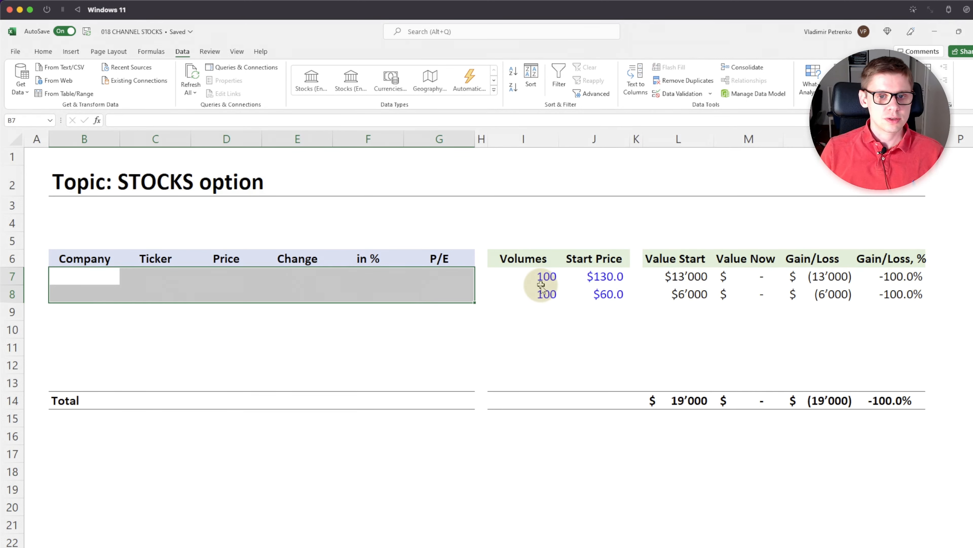
left_click_drag(517, 276, 592, 295)
left_click(521, 324)
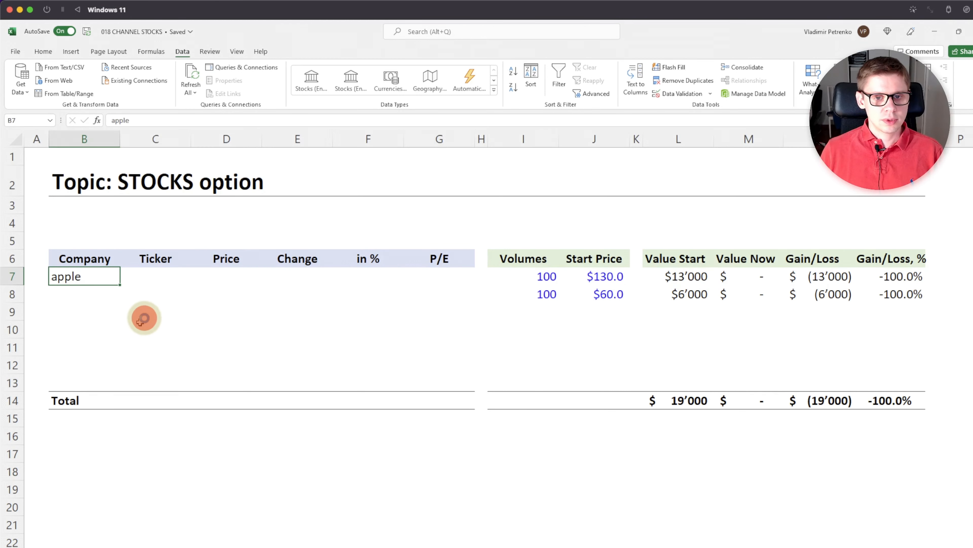
- Convert the apple entry in B7 to the Stocks data type, choosing the Nasdaq Stock Market listing AAPL
left_click(144, 317)
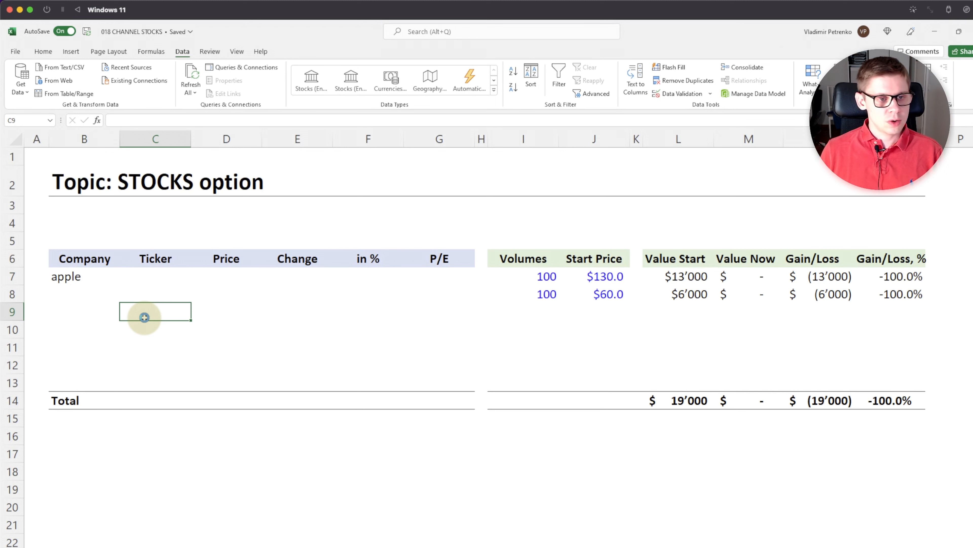
left_click(94, 279)
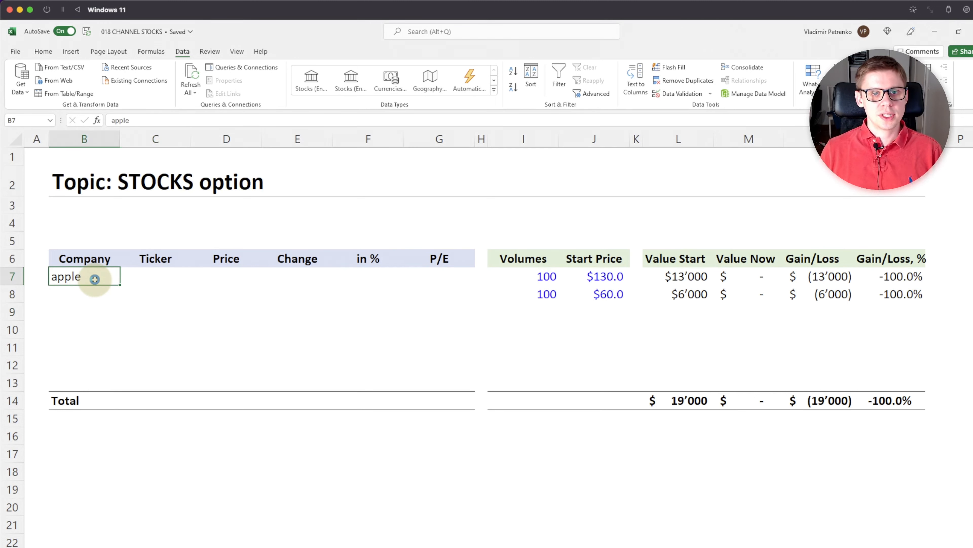
left_click(303, 87)
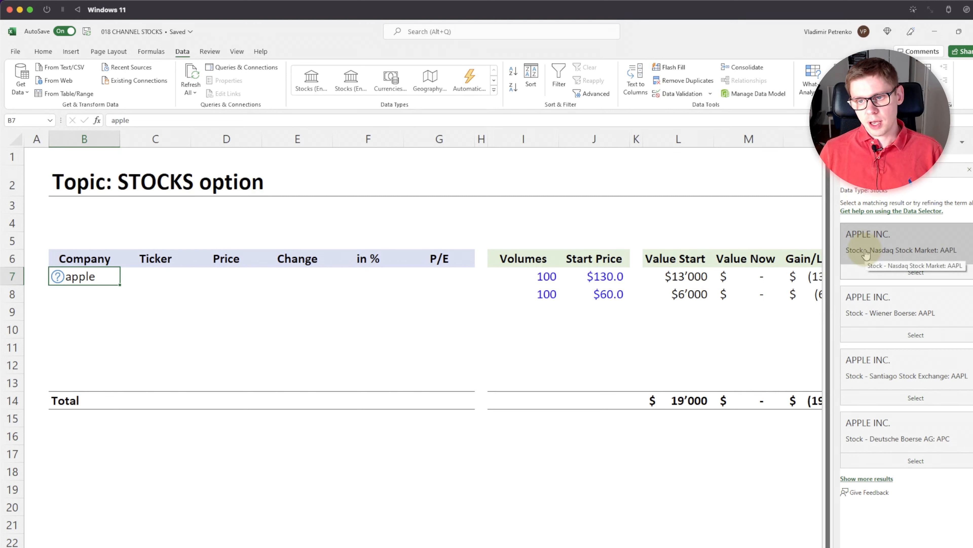
left_click(870, 273)
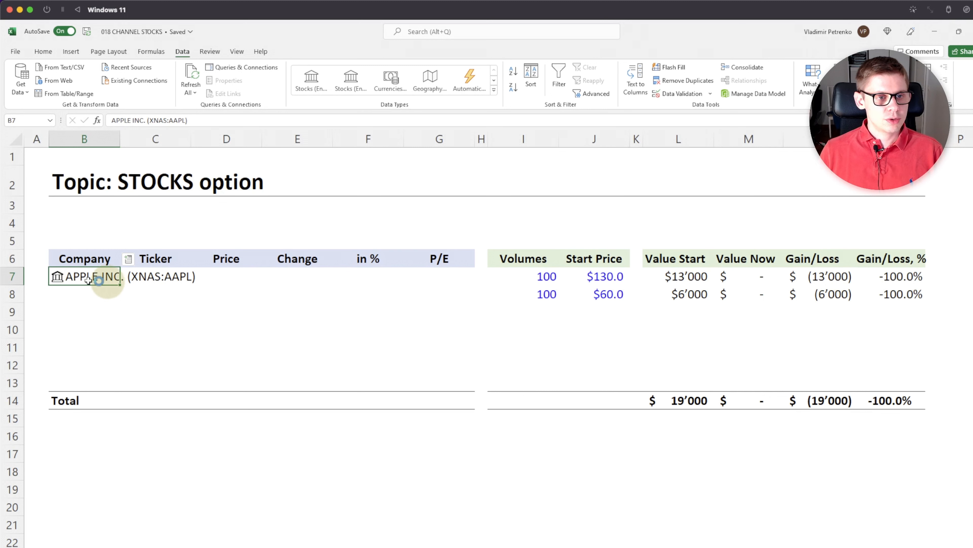
left_click(98, 308)
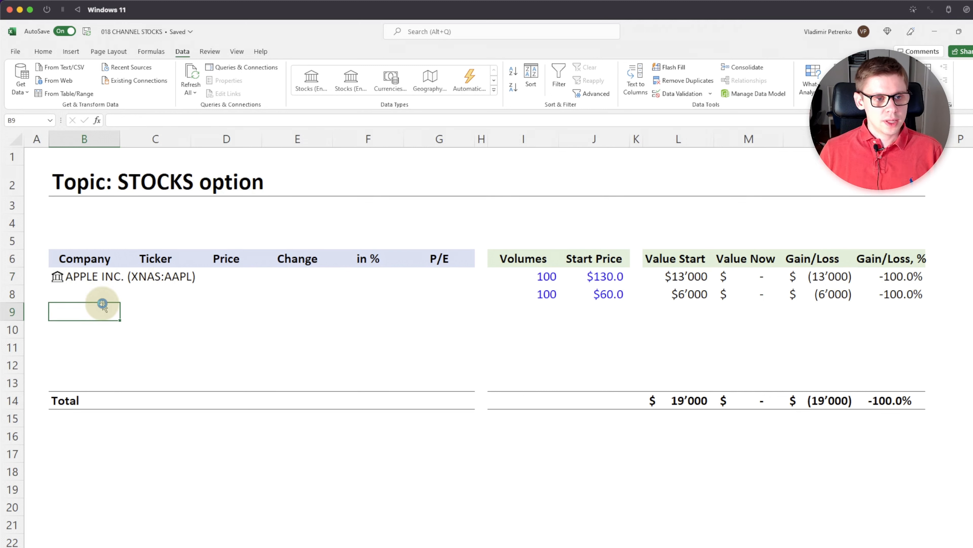
- Extract Apple's Ticker symbol and Price fields from the stock in B7 into the Ticker and Price columns
left_click(99, 280)
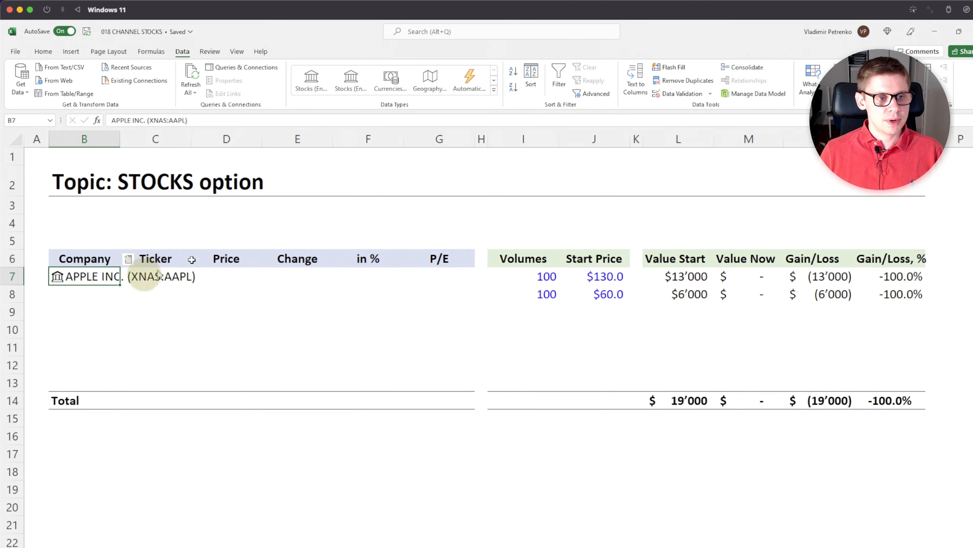
left_click(128, 259)
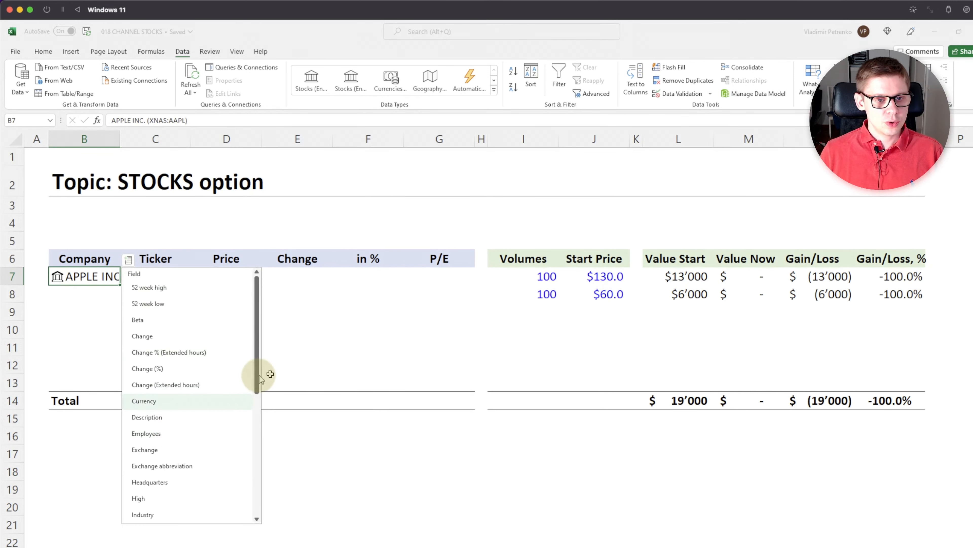
left_click_drag(257, 383, 256, 510)
left_click(159, 470)
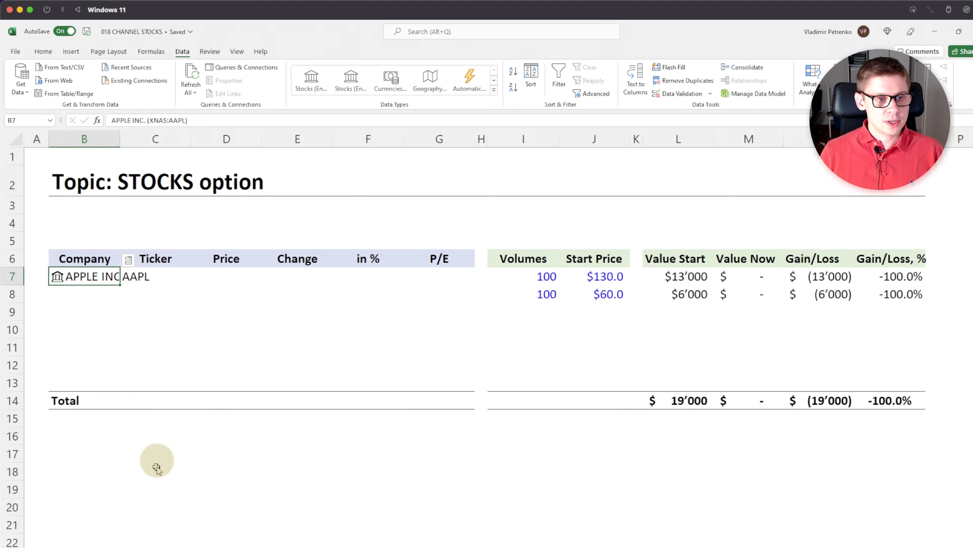
left_click(128, 260)
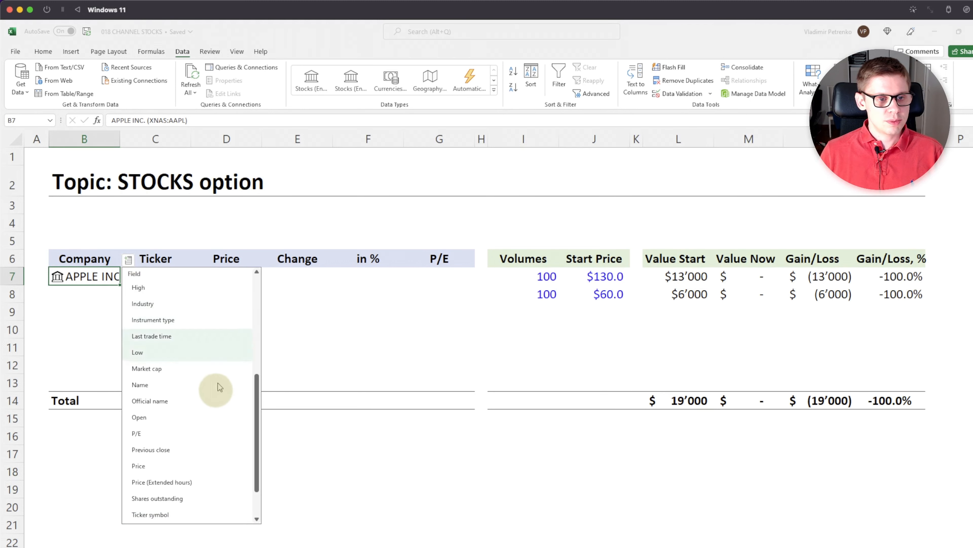
left_click(188, 417)
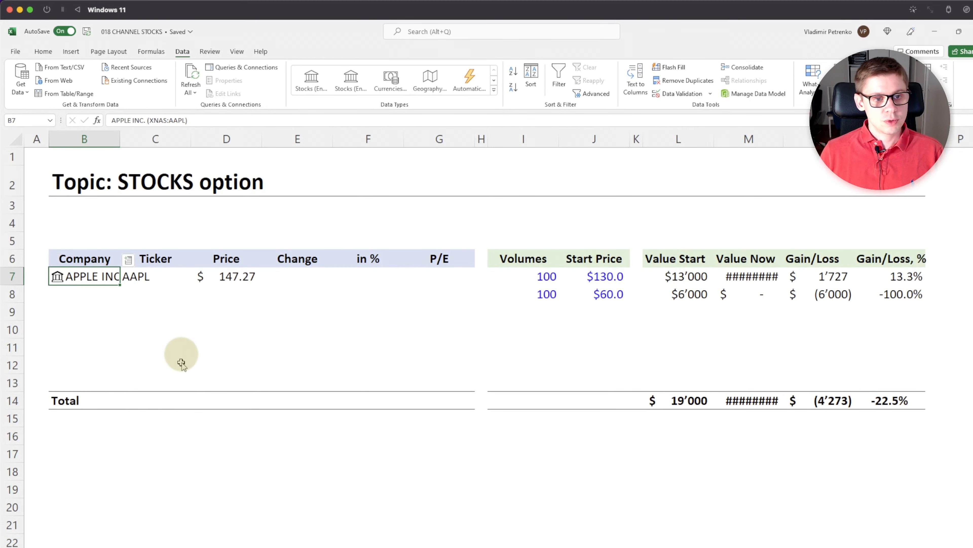
- Extract Apple's Change, Change (%) and P/E fields into row 7, and inspect the formula in the Price cell D7
left_click(128, 260)
left_click(128, 261)
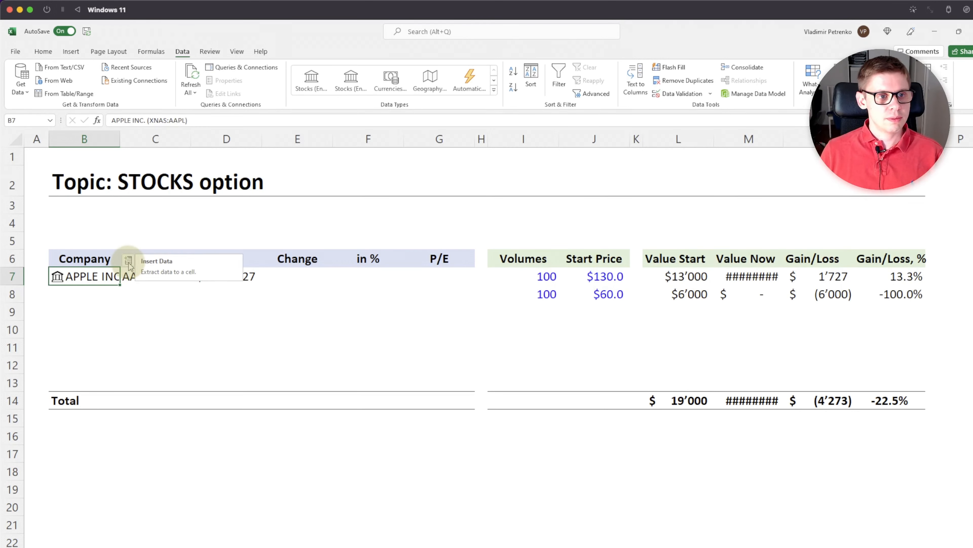
left_click(128, 261)
left_click(143, 337)
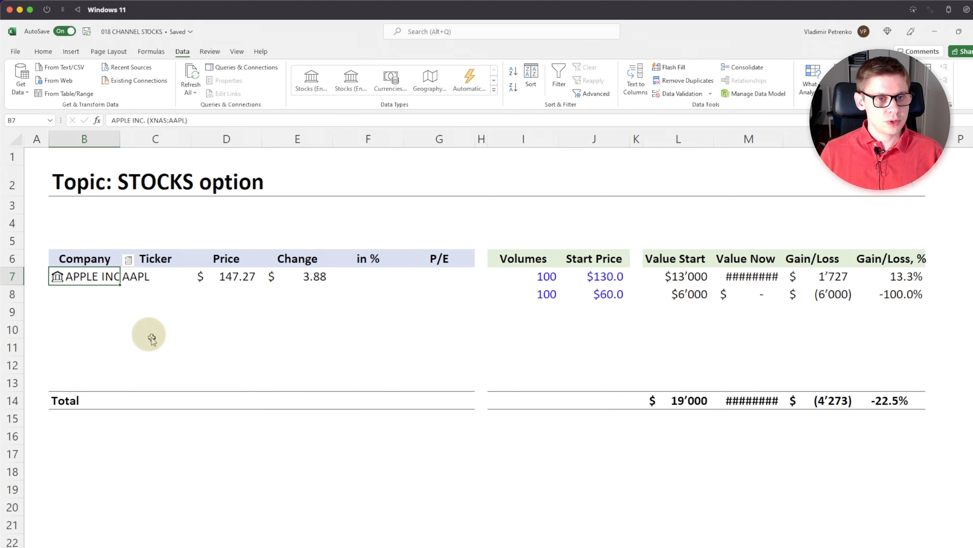
left_click(128, 261)
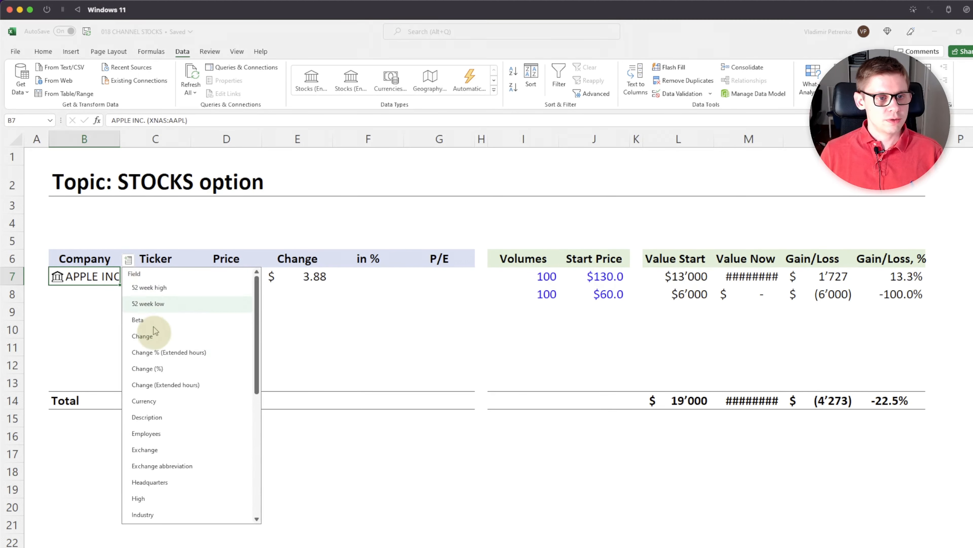
left_click(150, 368)
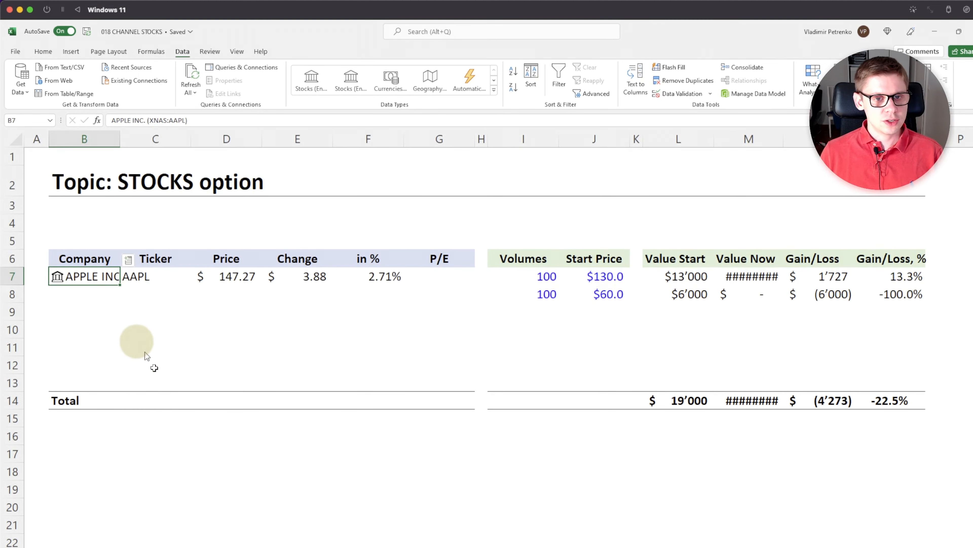
left_click(130, 259)
scroll(185, 406, "down", 5)
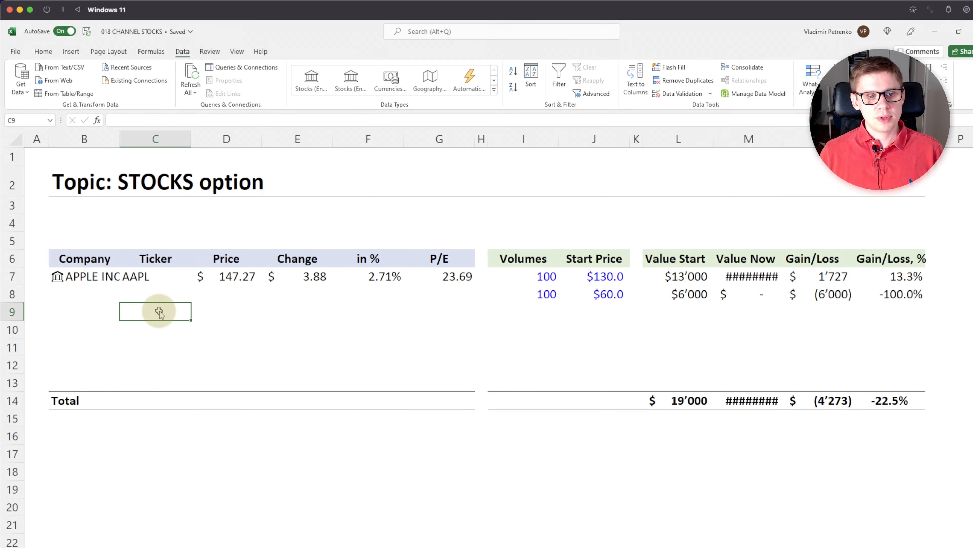
left_click(97, 276)
left_click(226, 277)
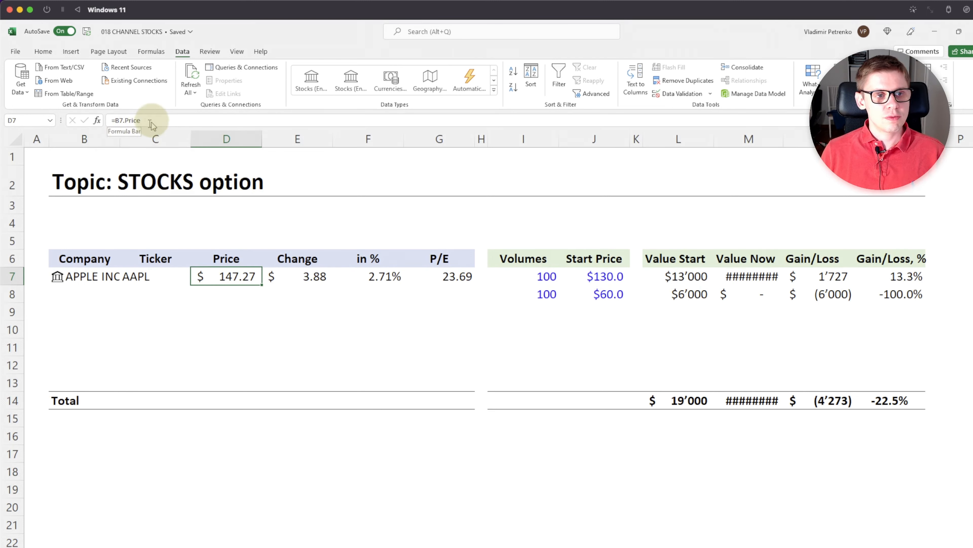
- Enter Coca Cola as the second company in B8 and convert it to the Stocks data type
left_click(85, 294)
type("Coca Cola")
key("Return")
left_click(84, 294)
left_click(312, 80)
- Fill Apple's formulas in C7:G7 down to the Coca Cola row, from Ticker through P/E
left_click_drag(156, 280, 471, 300)
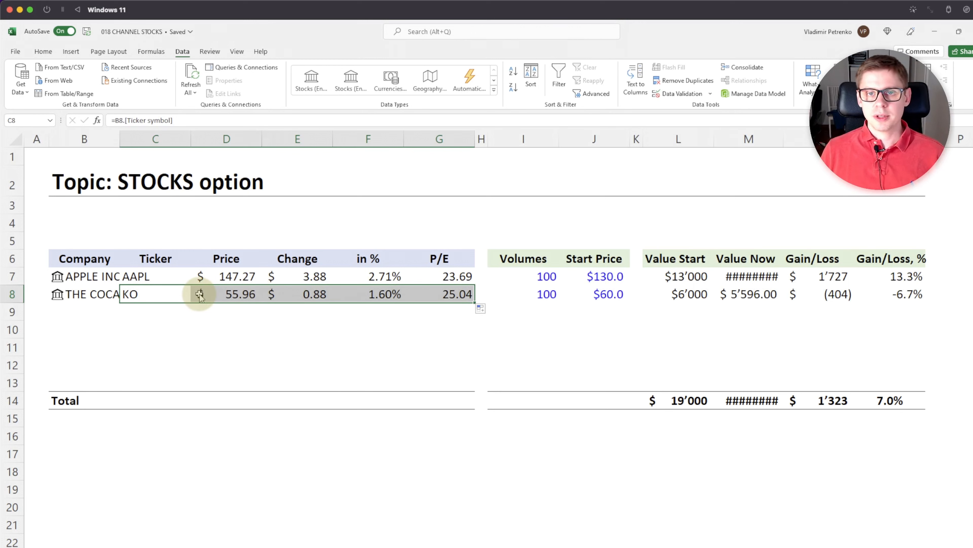
left_click(460, 311)
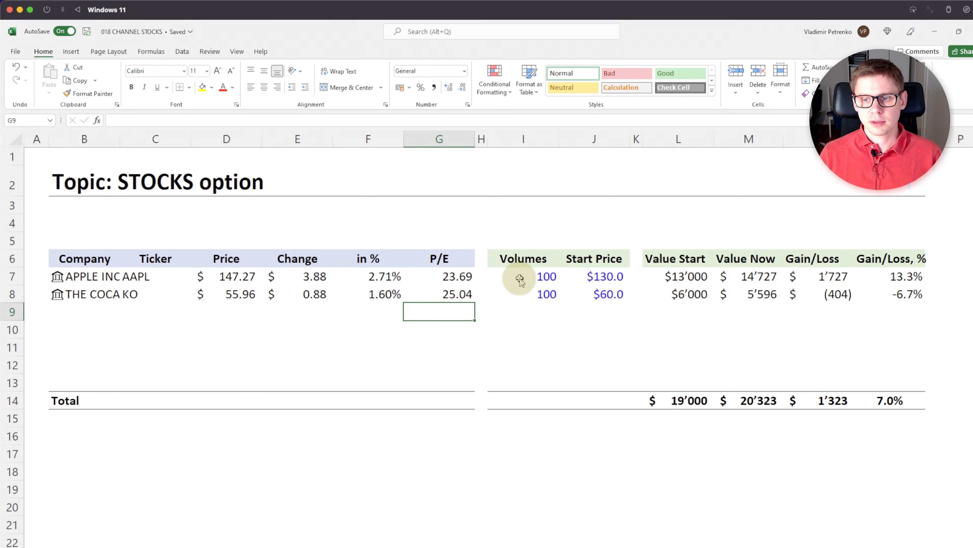
- Review both stocks' volumes, start prices, values and gain/loss columns, and the list of data fields available for Apple
left_click_drag(520, 279, 504, 295)
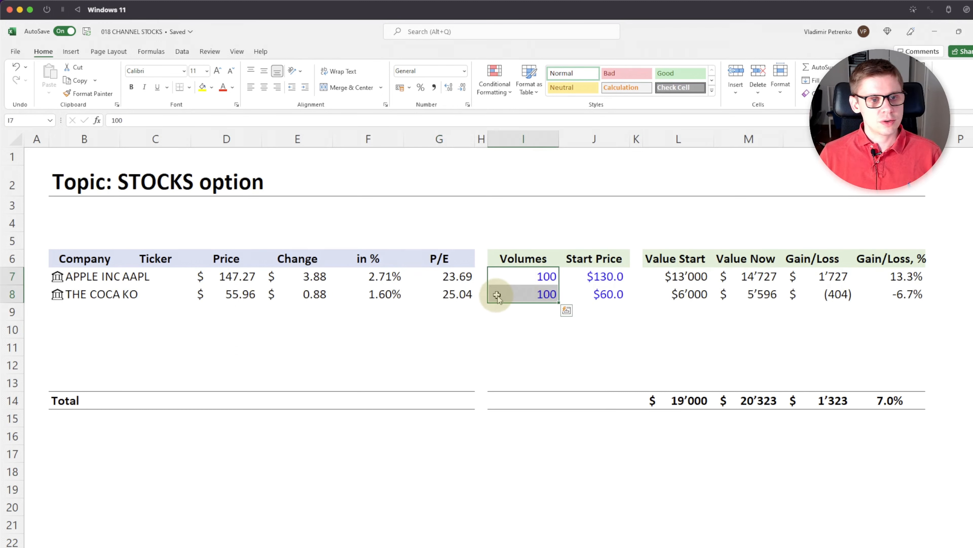
left_click_drag(615, 277, 615, 298)
left_click_drag(682, 276, 911, 297)
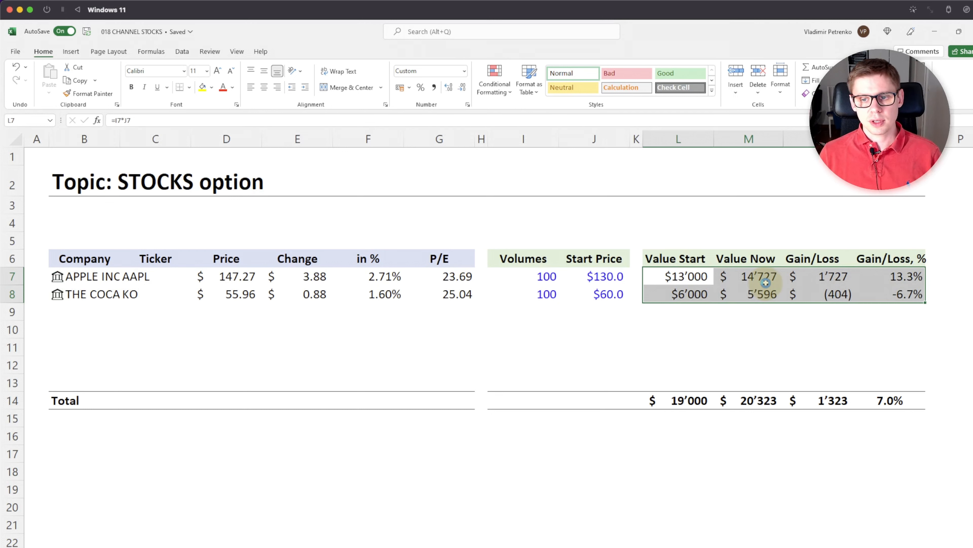
left_click(84, 315)
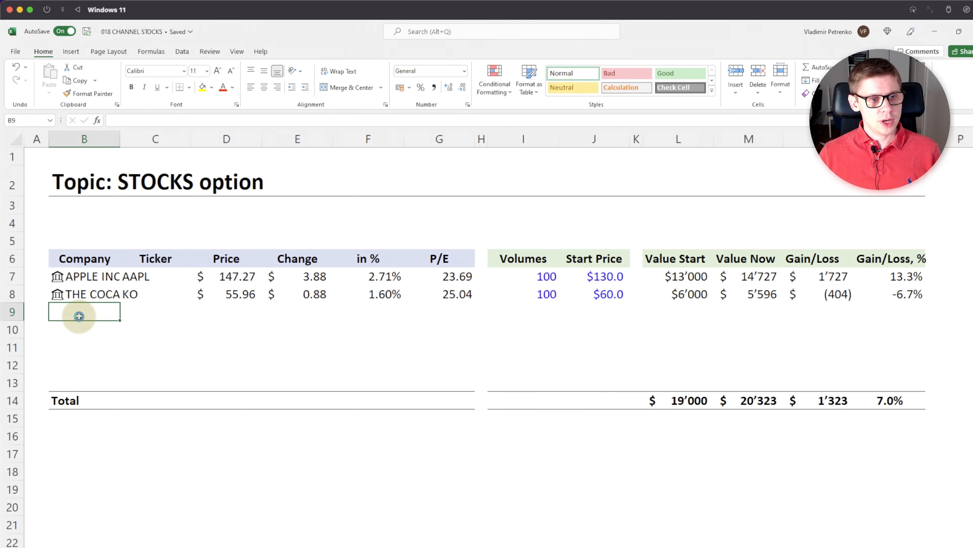
left_click_drag(84, 315, 75, 374)
left_click_drag(174, 294, 452, 361)
left_click(103, 273)
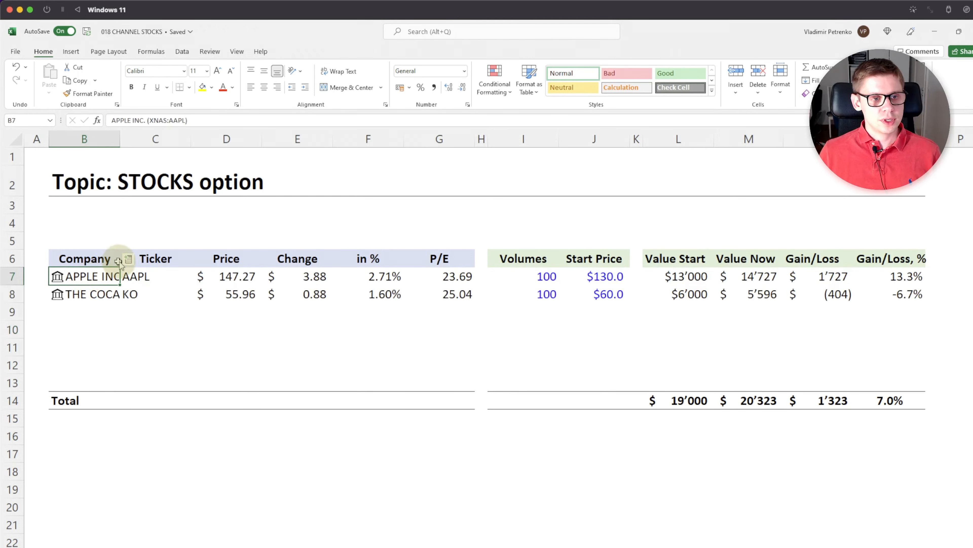
left_click(129, 259)
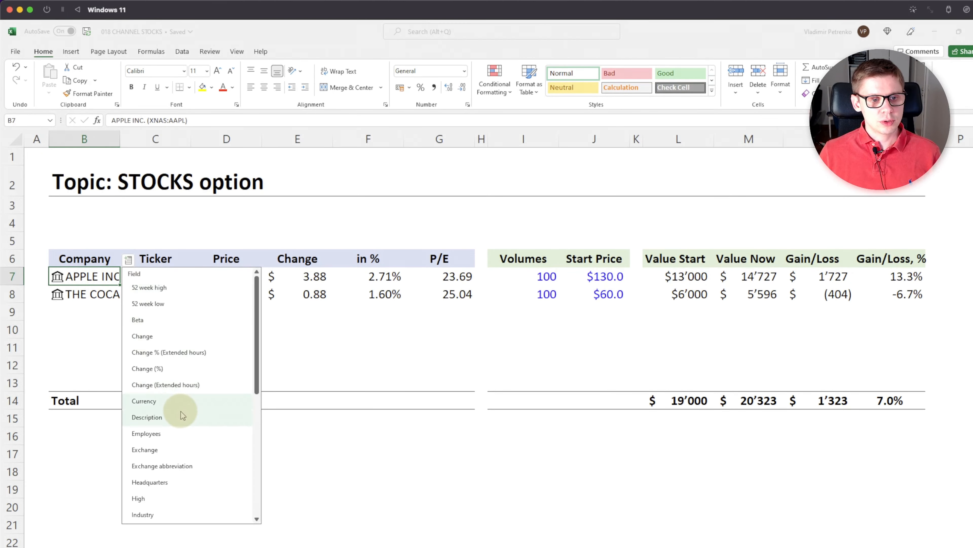
scroll(183, 415, "down", 5)
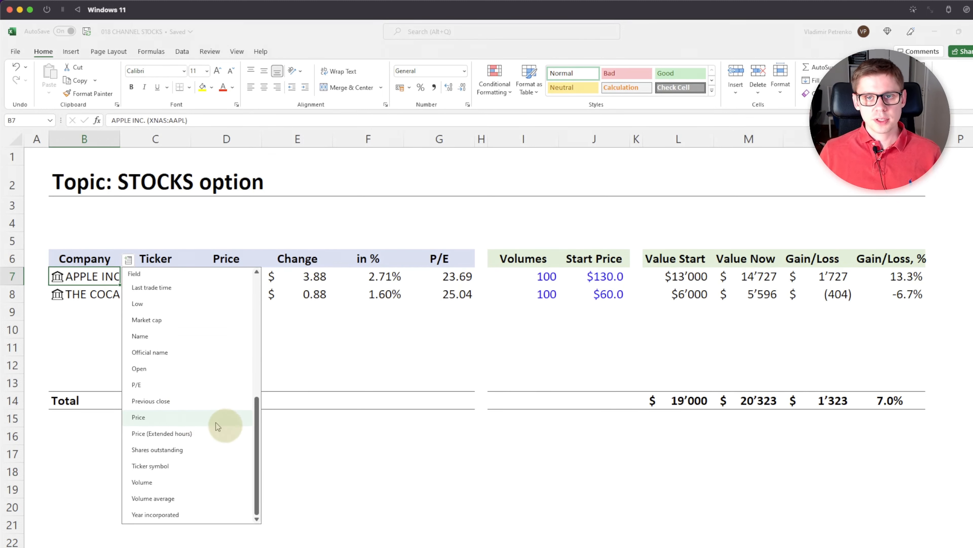
left_click(318, 421)
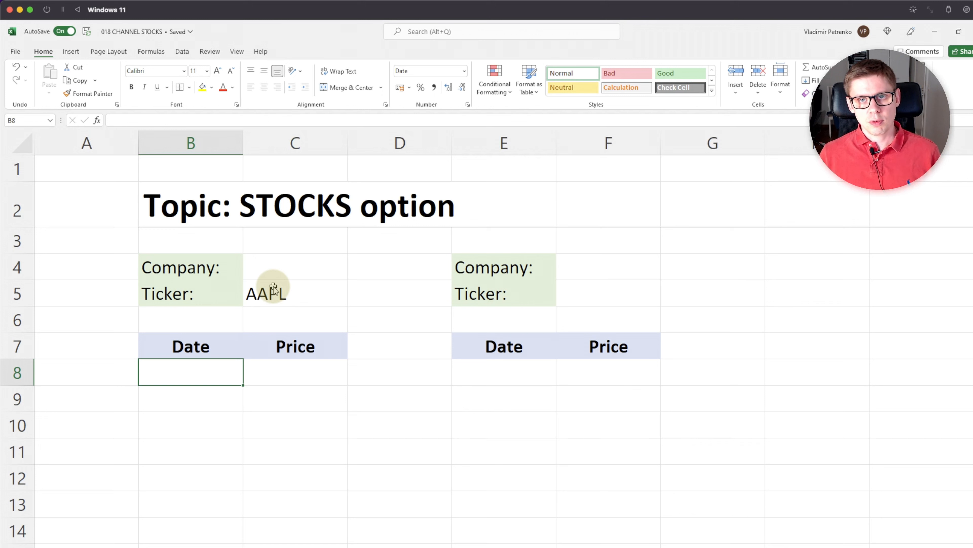
- Enter =STOCKHISTORY($C$5,TODAY()-15,TODAY(),,0) in B8 to list the AAPL dates and prices without a header
type("=STOCKHISTORY(")
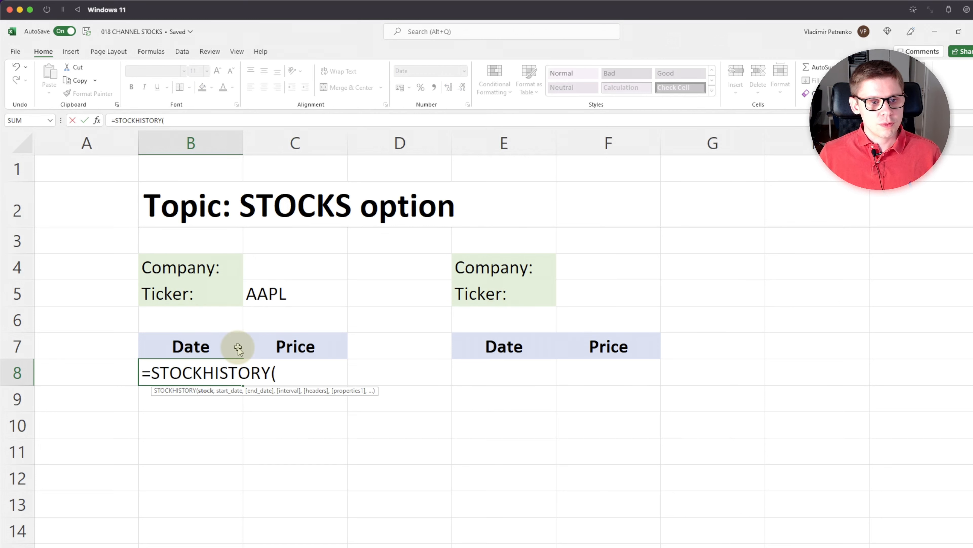
left_click(272, 293)
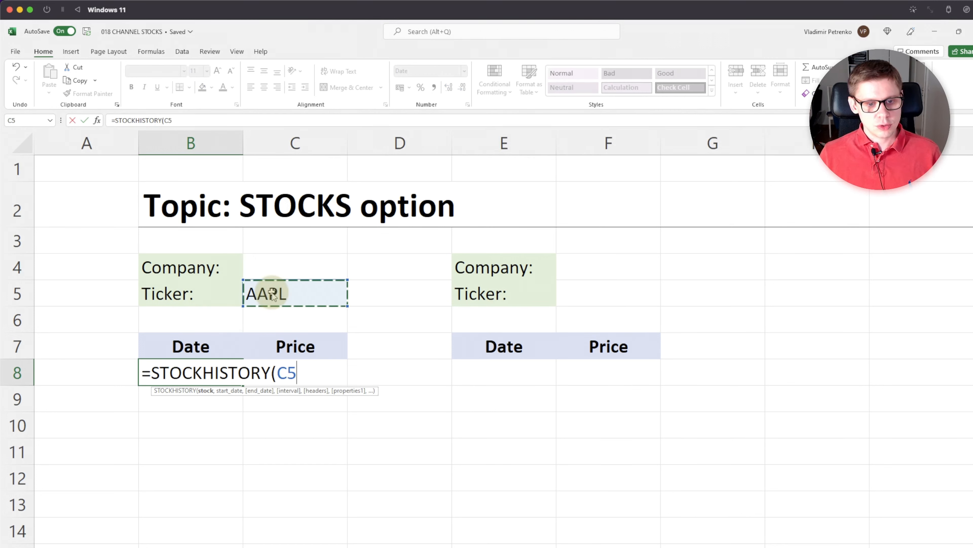
key("F4")
type(",")
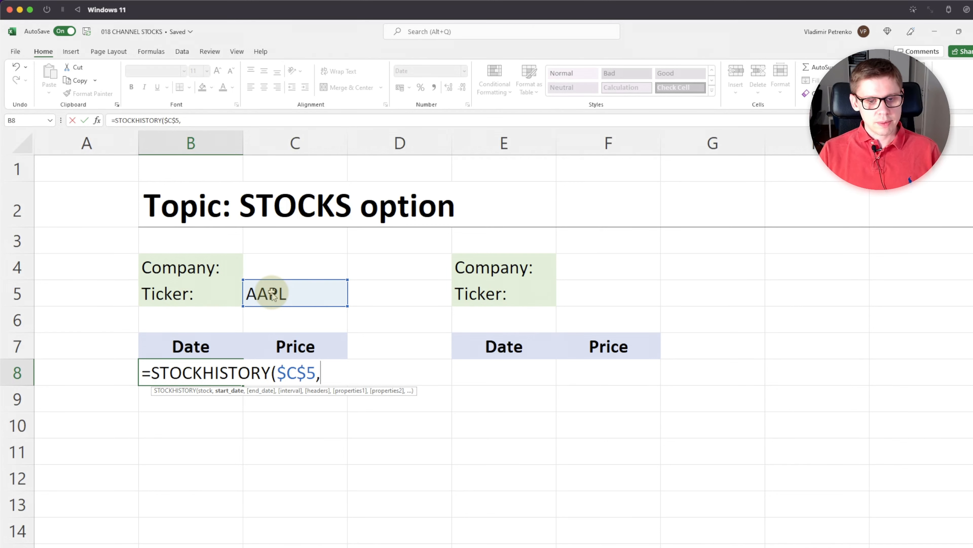
type("to")
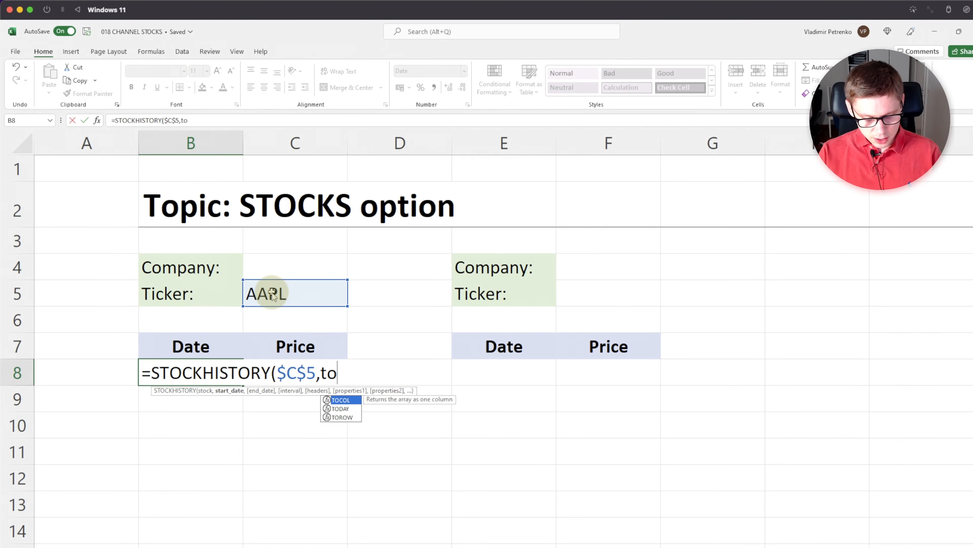
type("day()-15,today()")
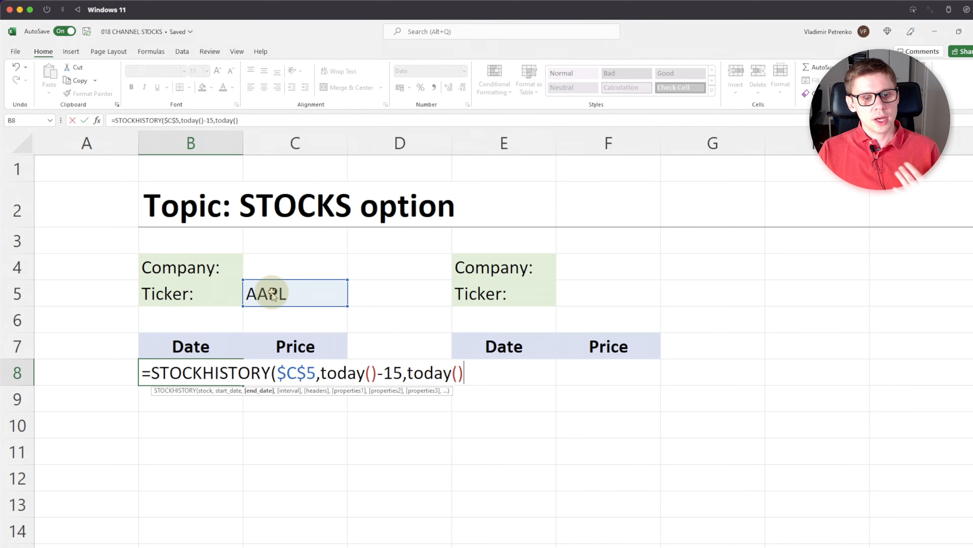
type(",,")
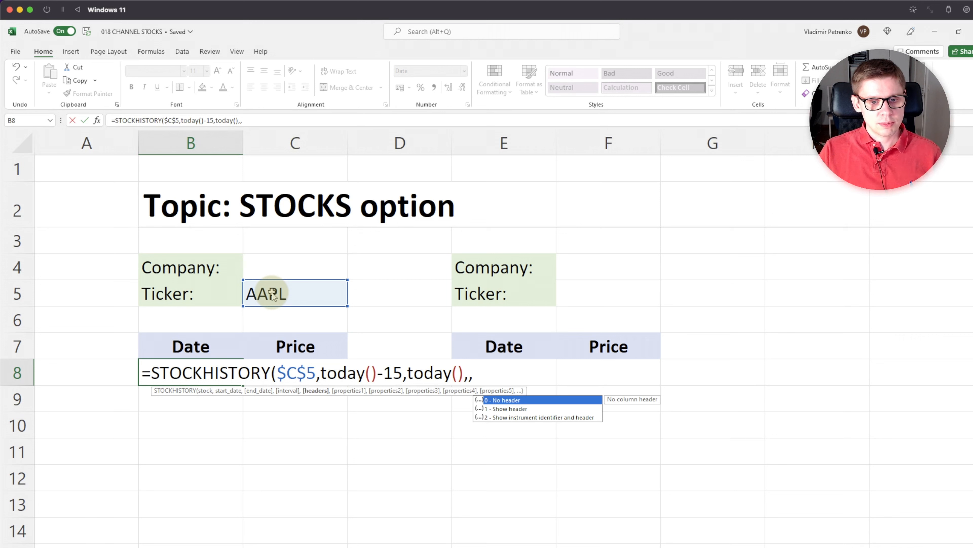
type("0")
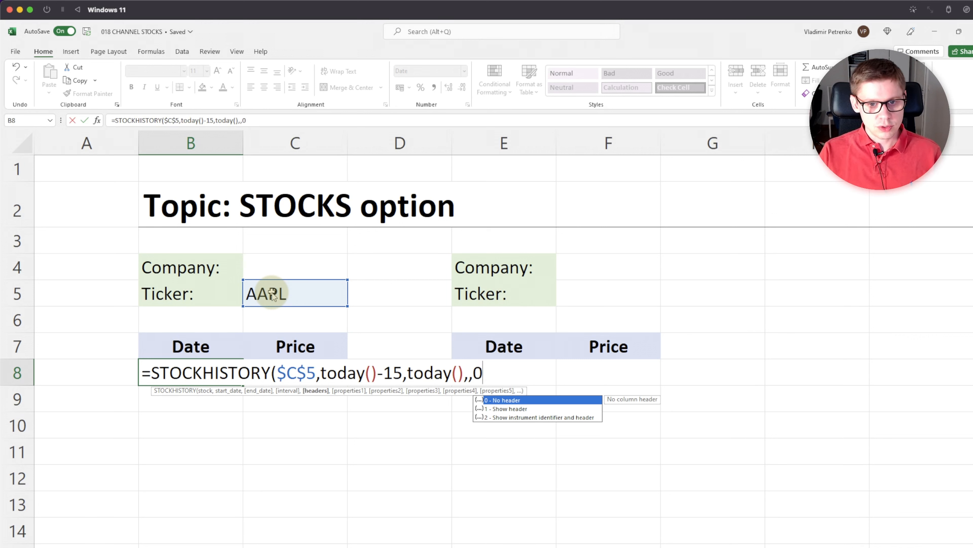
key("Return")
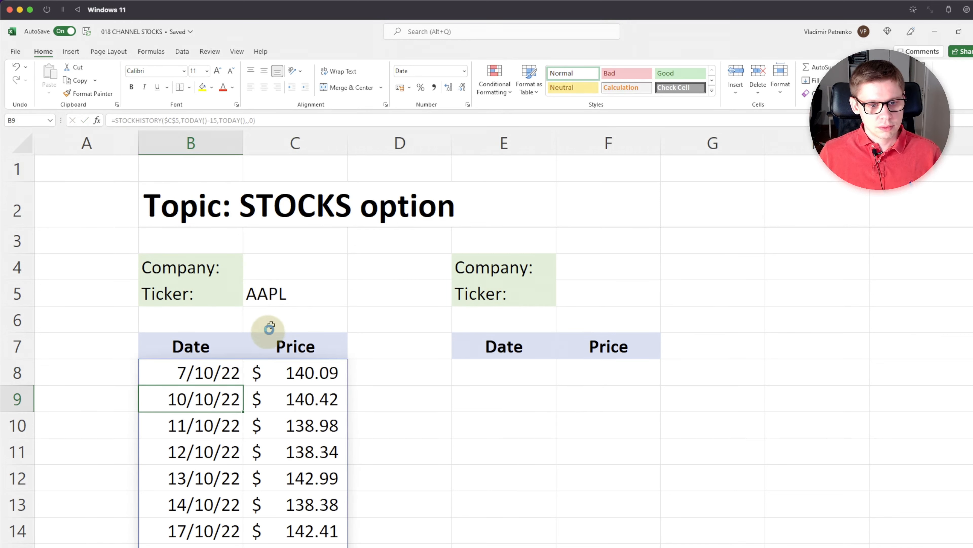
- Wrap the STOCKHISTORY formula in B8 in SORT, using sort index 1 and order -1 to list the newest dates first
scroll(274, 360, "down", 3)
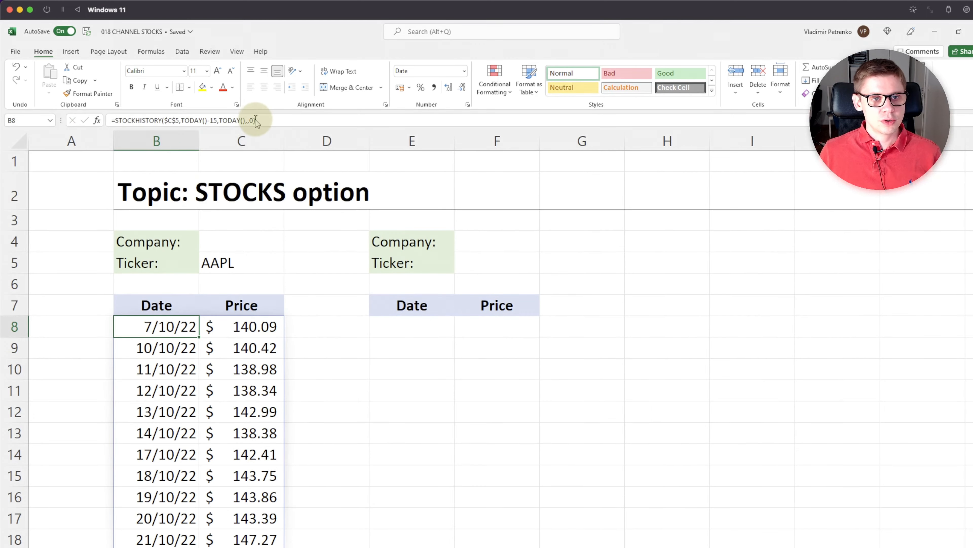
left_click(256, 120)
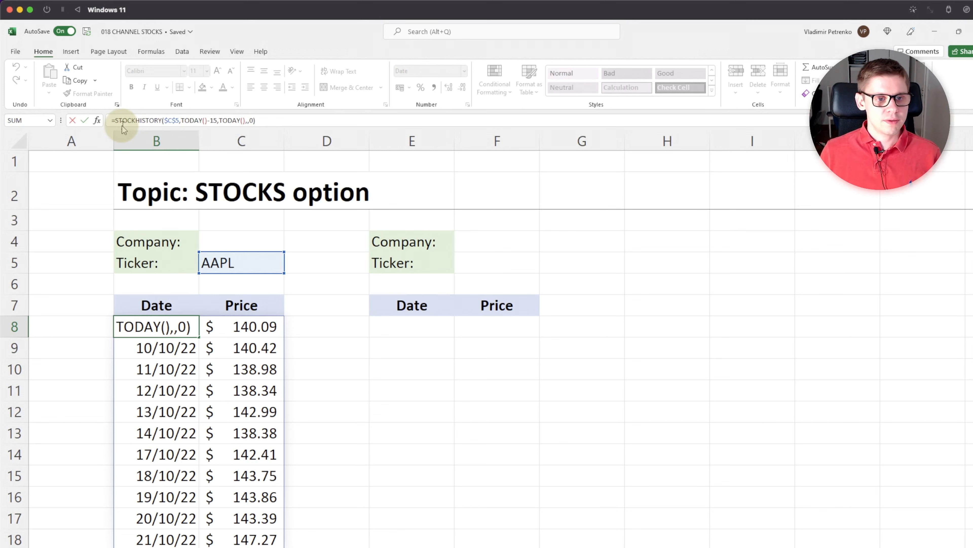
key("Escape")
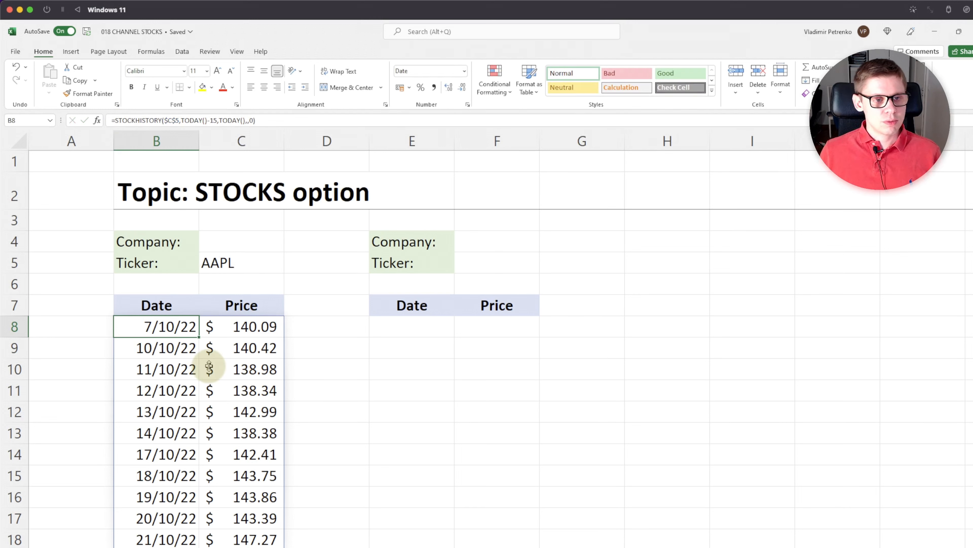
double_click(172, 329)
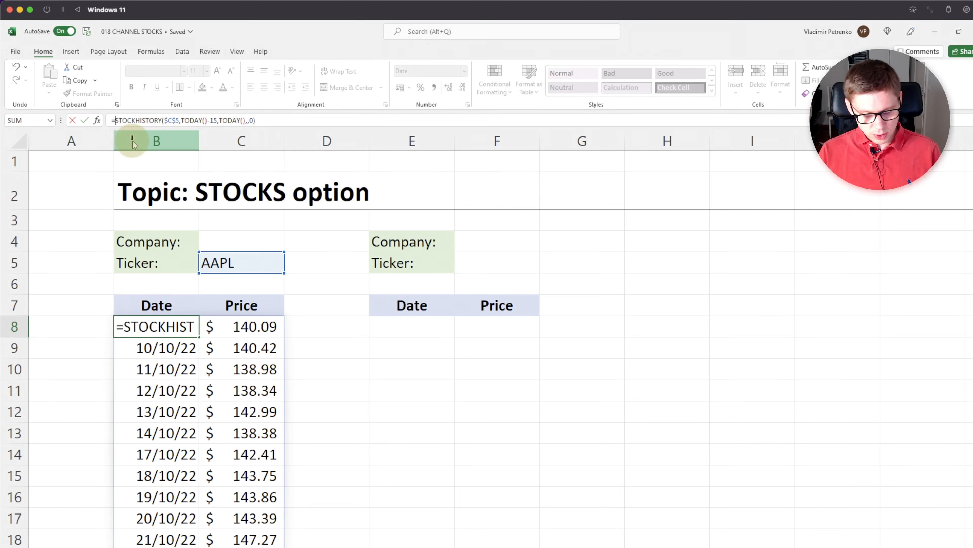
type("sort(")
left_click(302, 123)
type(",")
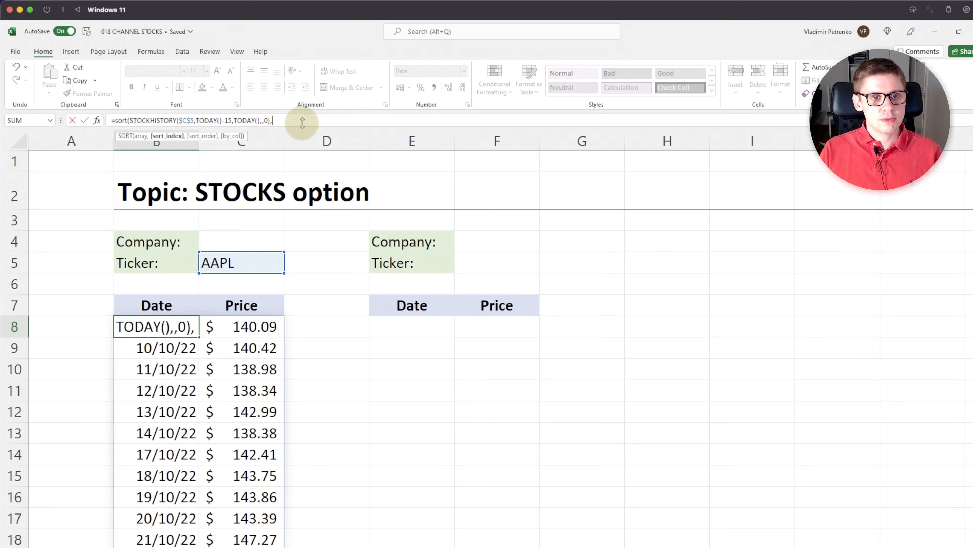
type("1,")
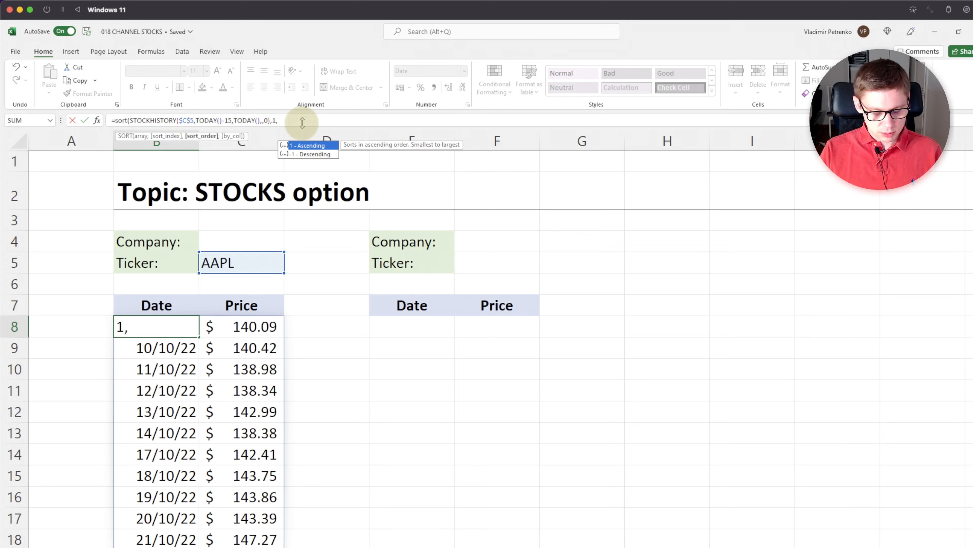
type("-1")
key("Return")
left_click(176, 329)
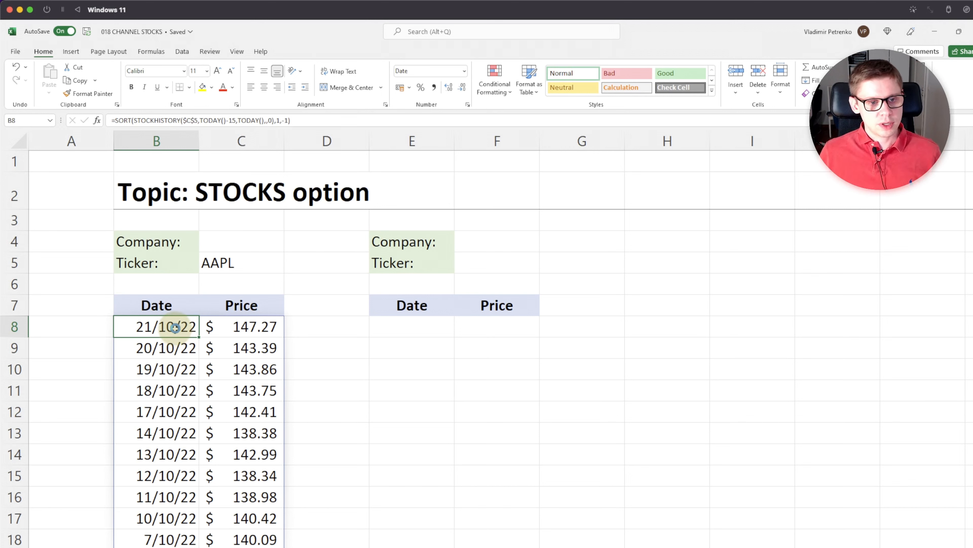
- Plot the AAPL dates and prices as a line chart beside the tables, and enter KO as the second ticker in F5
left_click_drag(175, 328, 214, 446)
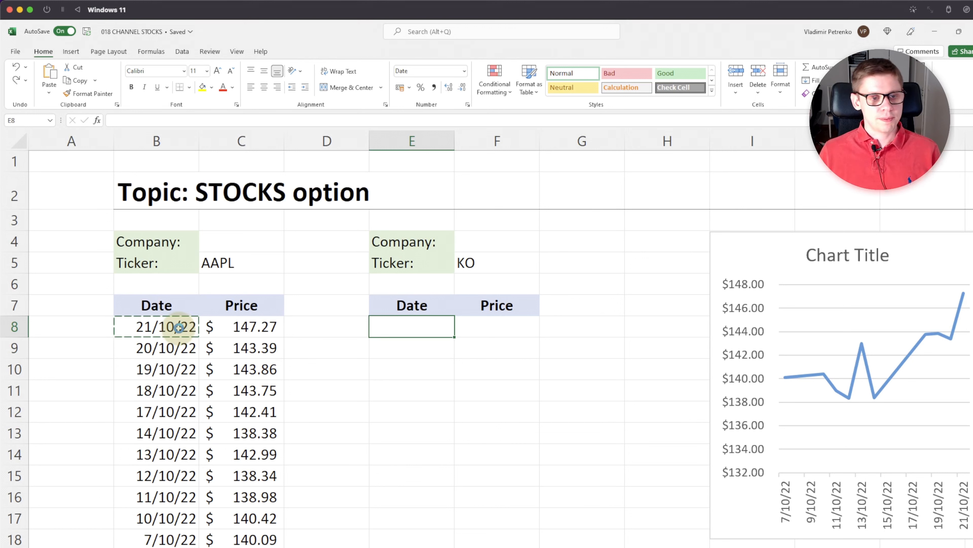
left_click(487, 264)
- Copy the sorted STOCKHISTORY formula from B8 to E8 and change its ticker reference to $F$5
left_click(167, 331)
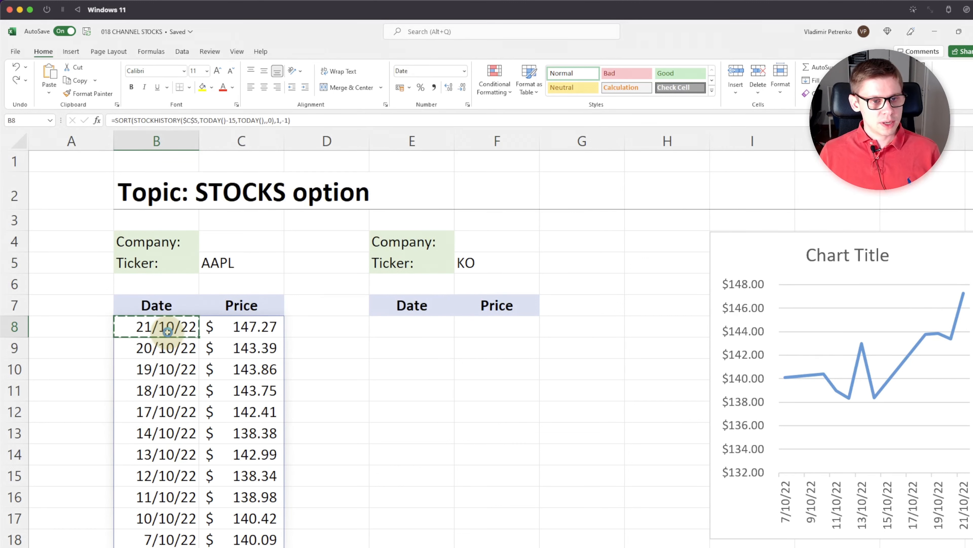
left_click(406, 326)
key("ctrl+v")
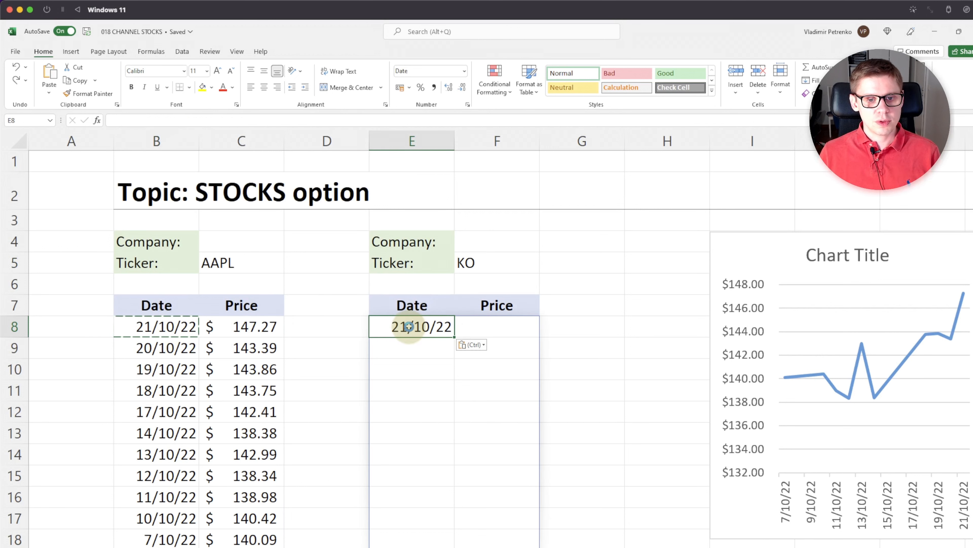
left_click(247, 120)
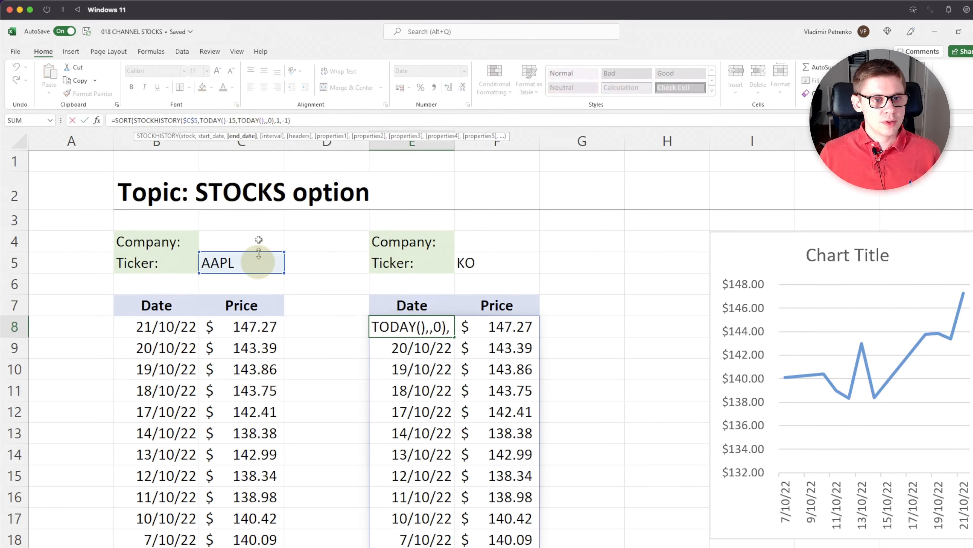
left_click_drag(257, 277, 481, 270)
key("Return")
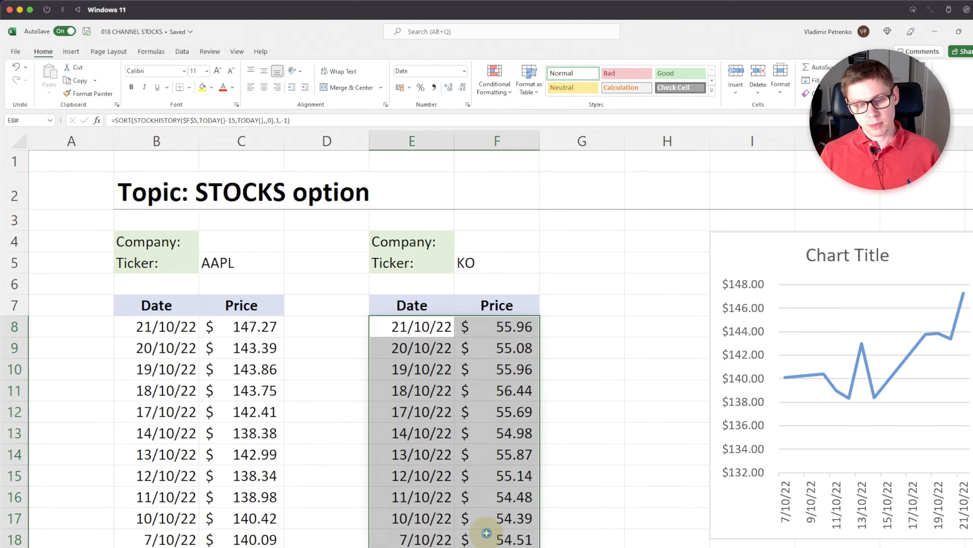
left_click(486, 533)
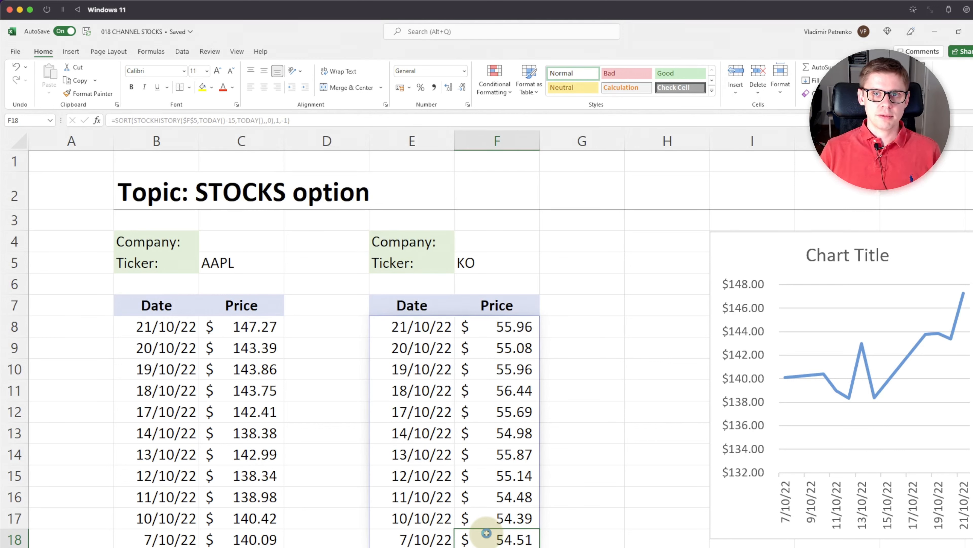